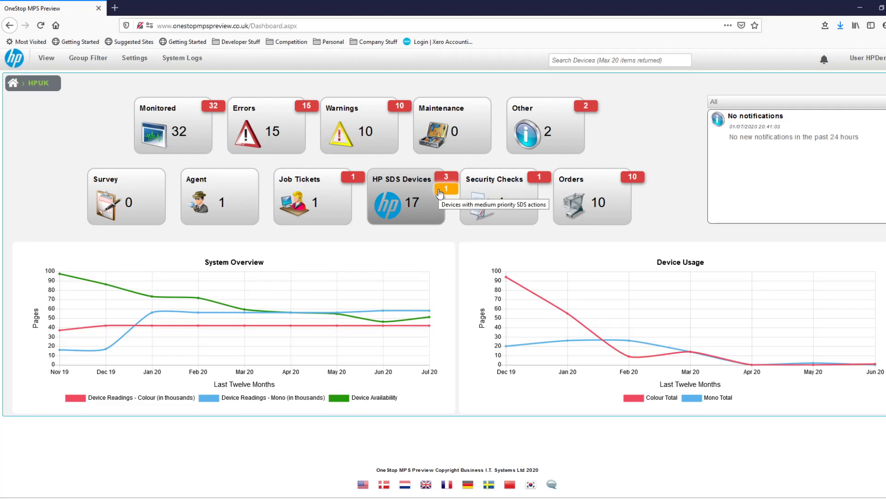
# List the HP SDS devices and open the reboot settings for the PageWide device at 15.24.78.63.
pyautogui.click(394, 208)
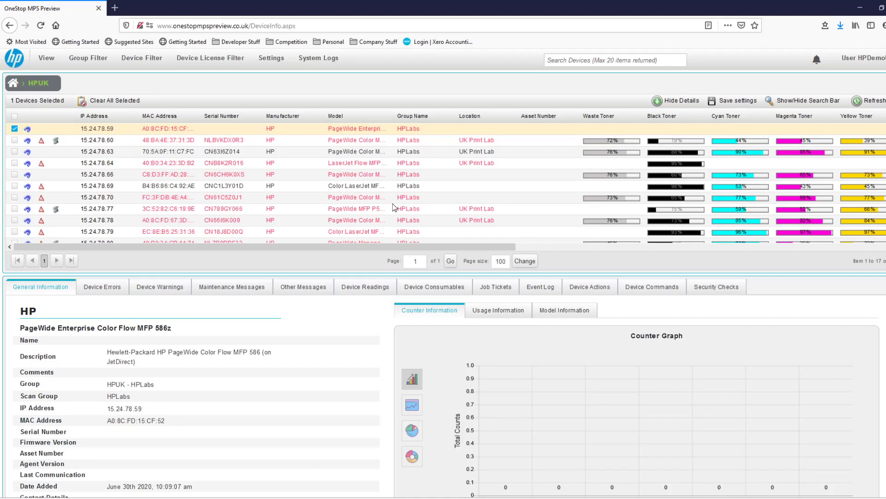
pyautogui.rightClick(409, 156)
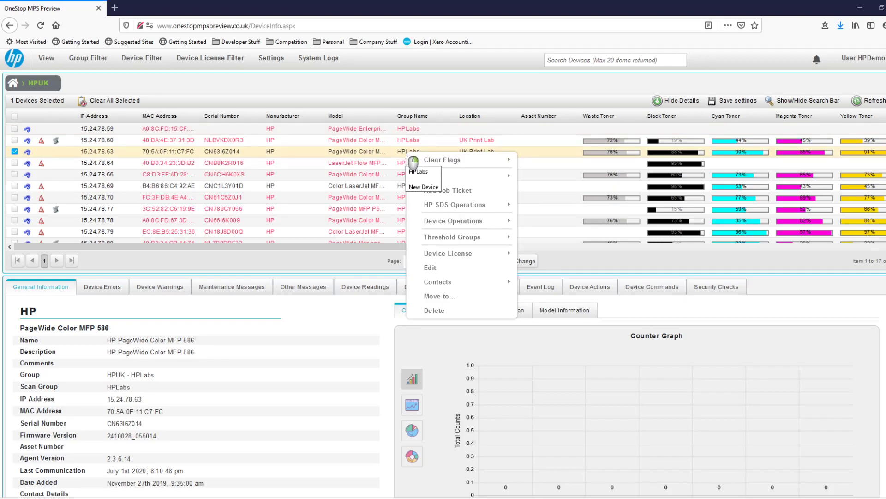
pyautogui.moveTo(413, 209)
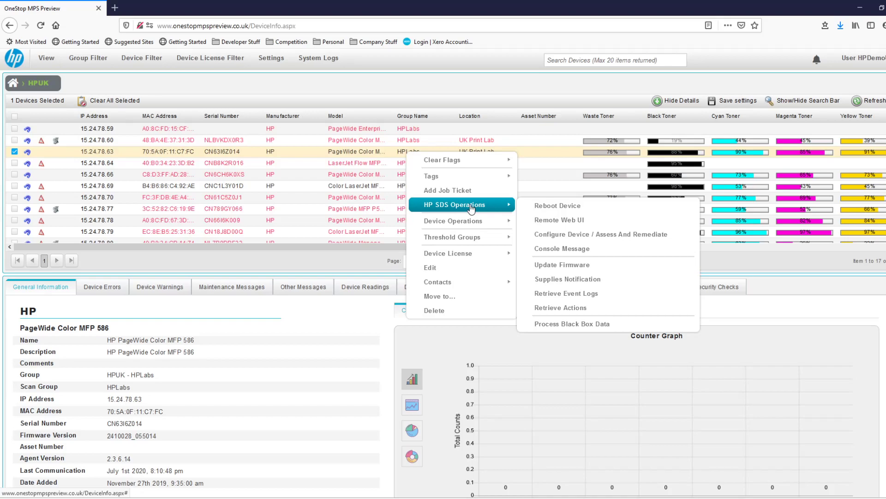
pyautogui.click(554, 210)
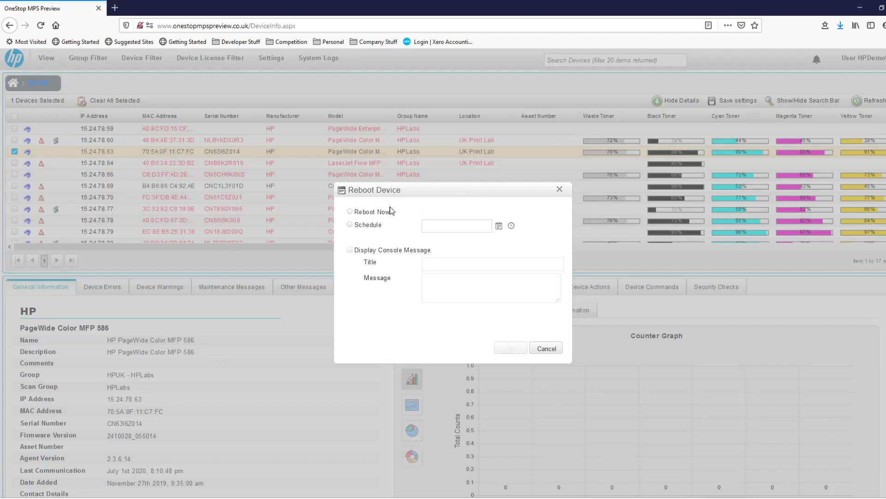
# Schedule the device reboot for 01/07/2020 at 22:00.
pyautogui.click(373, 230)
pyautogui.click(498, 226)
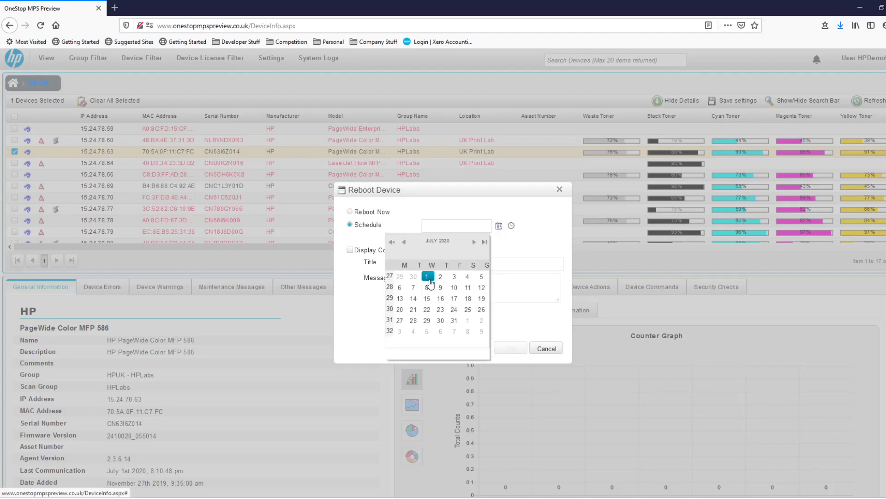
pyautogui.click(427, 276)
pyautogui.click(511, 226)
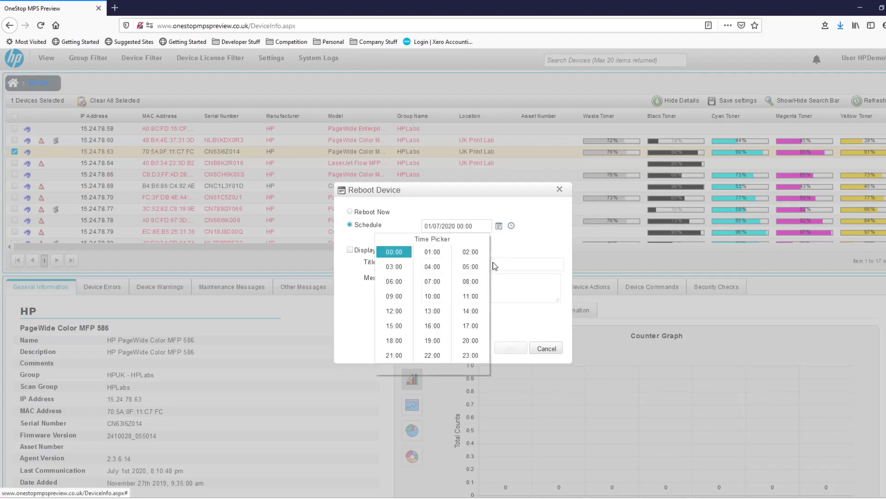
pyautogui.click(430, 355)
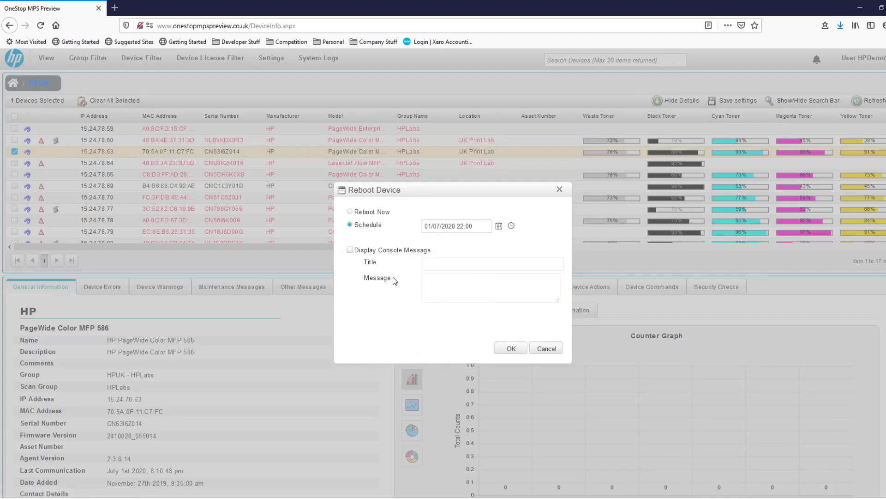
# Enable a console message titled "Device Reboot" with the text "Device will reboot at 22:00 tonight", and discard the reboot setup.
pyautogui.click(397, 252)
pyautogui.click(445, 266)
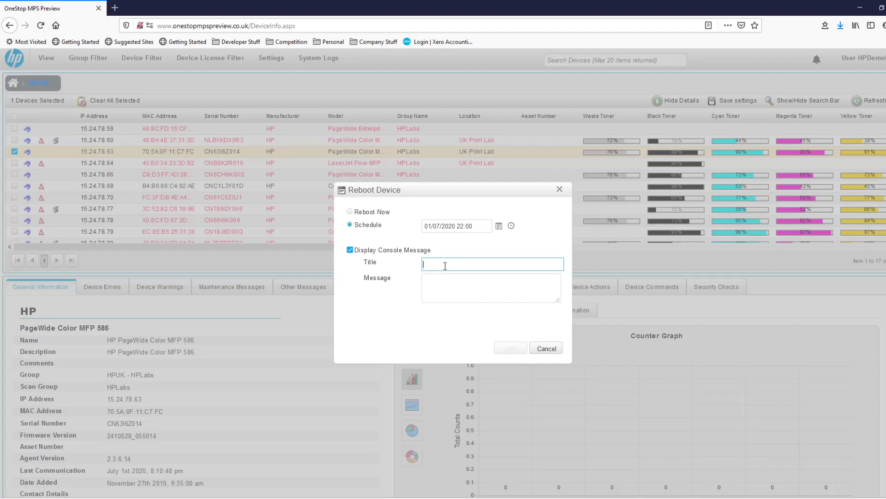
pyautogui.write('D')
pyautogui.click(446, 277)
pyautogui.write('Device w')
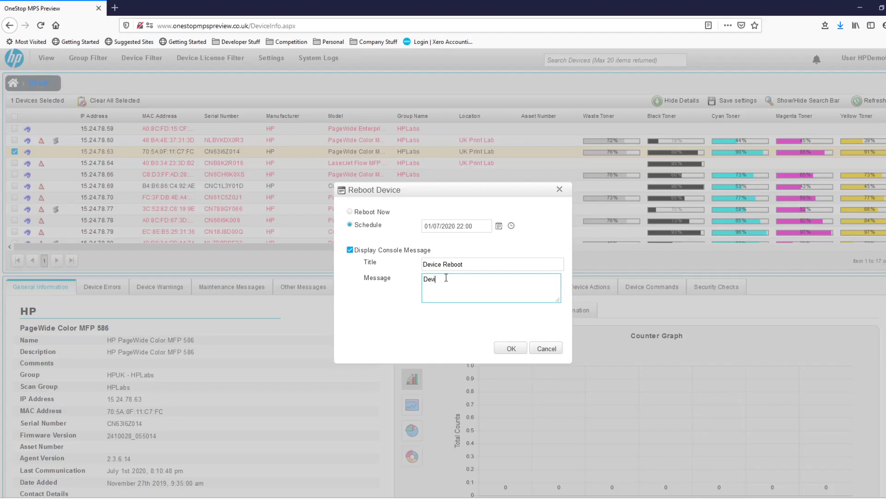
pyautogui.write('ill reboot at 22:00 tonigh')
pyautogui.click(545, 349)
# Choose FutureSmart Bundle 4.10.0.1 as the firmware update for the device at 15.24.78.63, and cancel the update.
pyautogui.click(447, 154)
pyautogui.rightClick(448, 155)
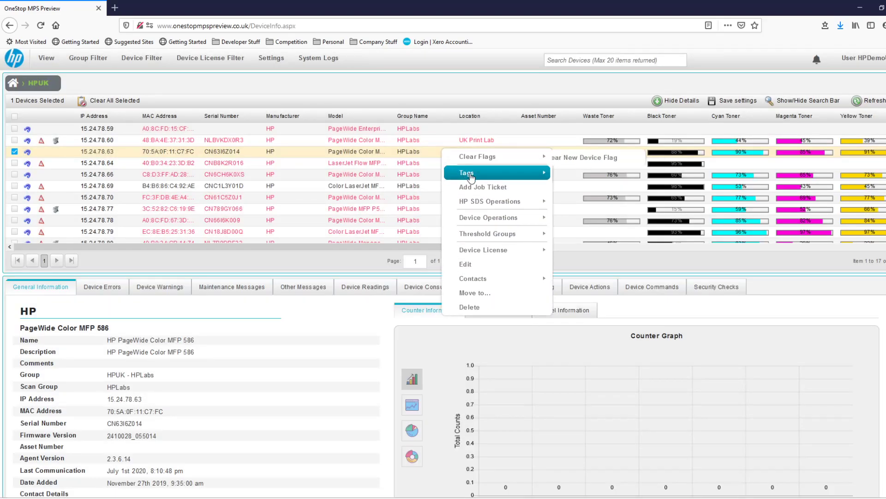
pyautogui.moveTo(497, 203)
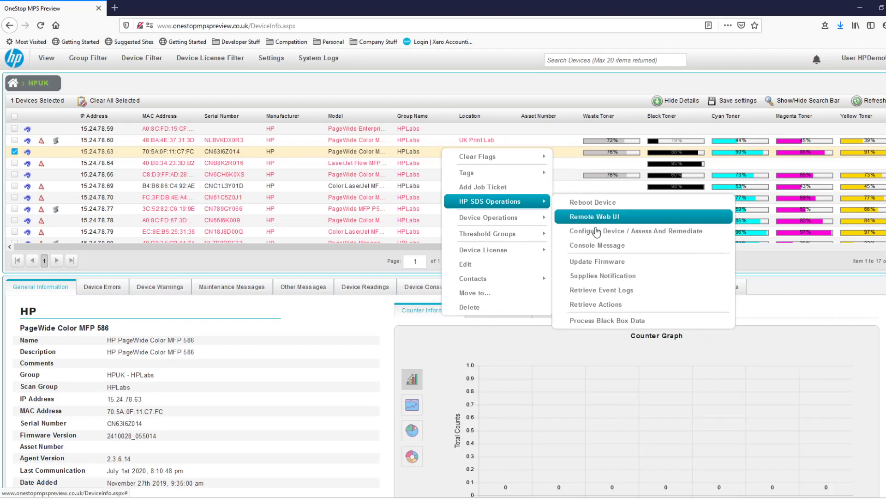
pyautogui.click(596, 263)
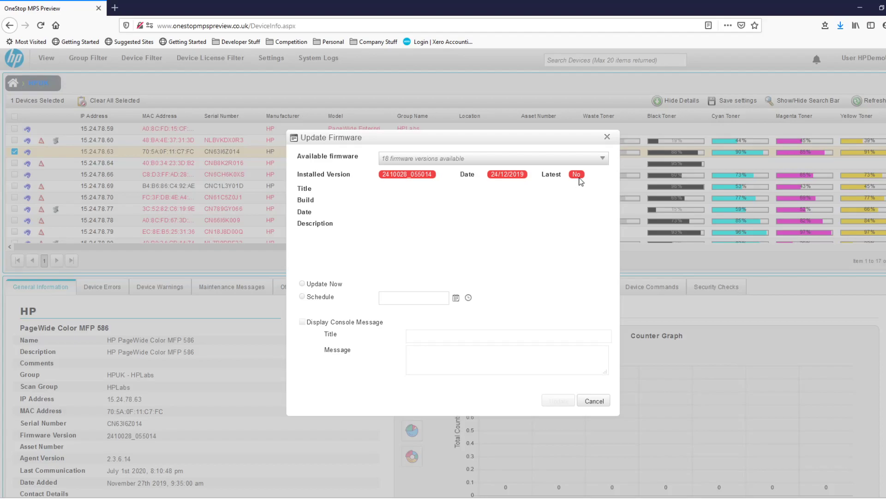
pyautogui.click(567, 160)
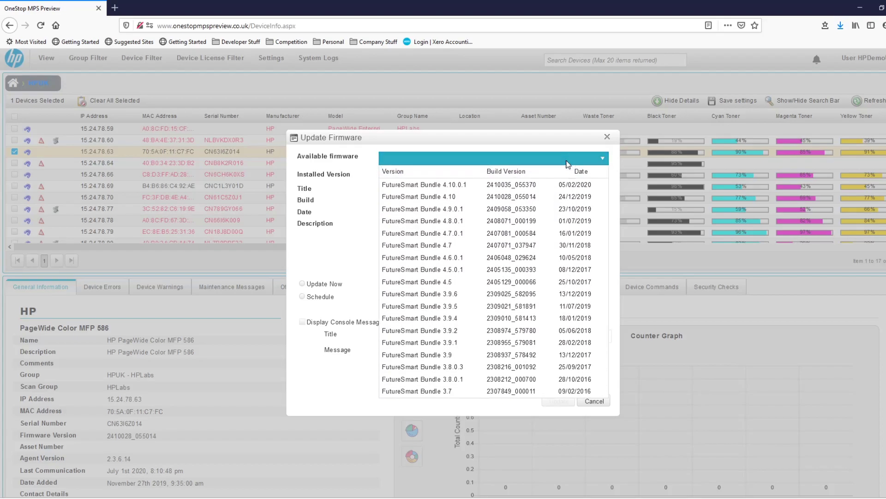
pyautogui.click(552, 185)
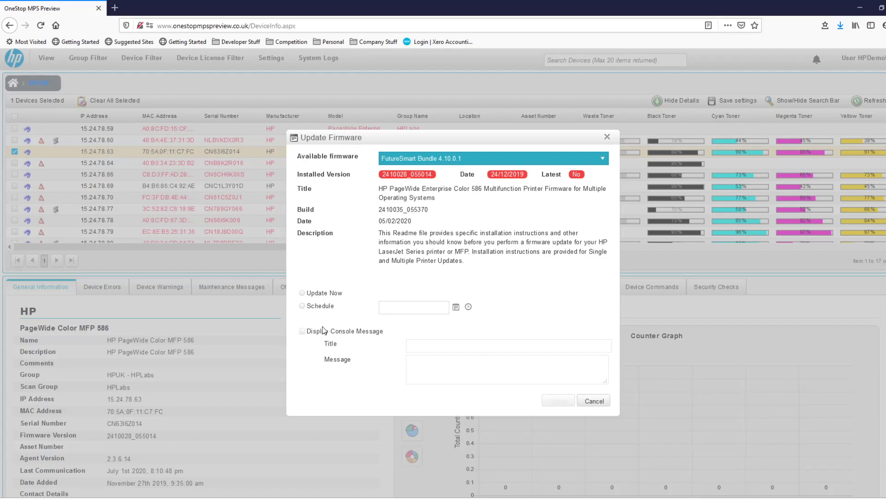
pyautogui.click(595, 401)
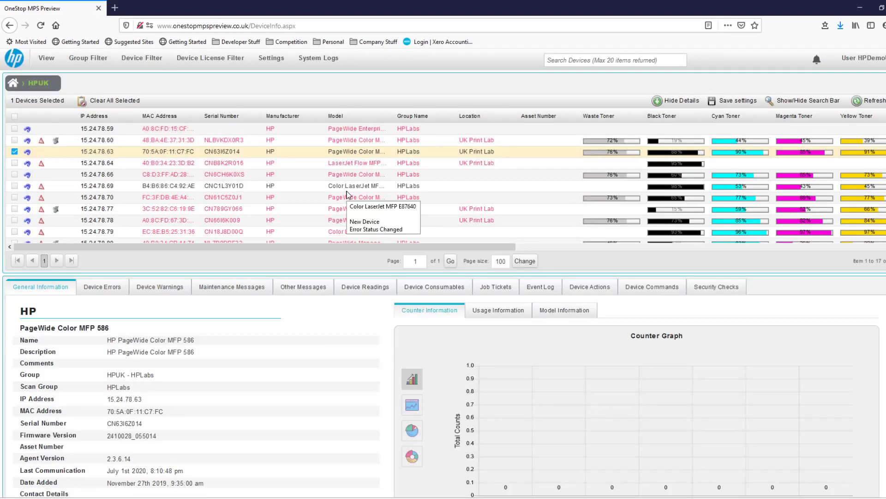
# Add the device at 15.24.78.64 to the selection, review the firmware update options for both devices, and close them without updating.
pyautogui.click(15, 163)
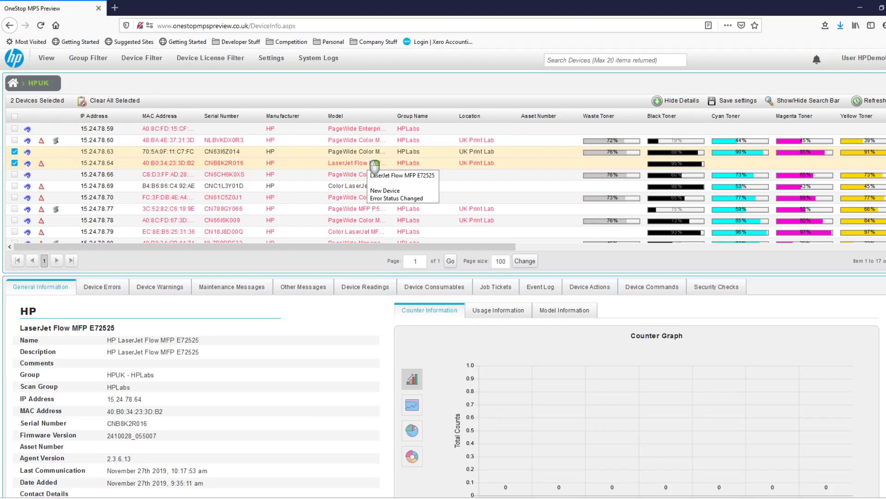
pyautogui.rightClick(374, 165)
pyautogui.moveTo(443, 215)
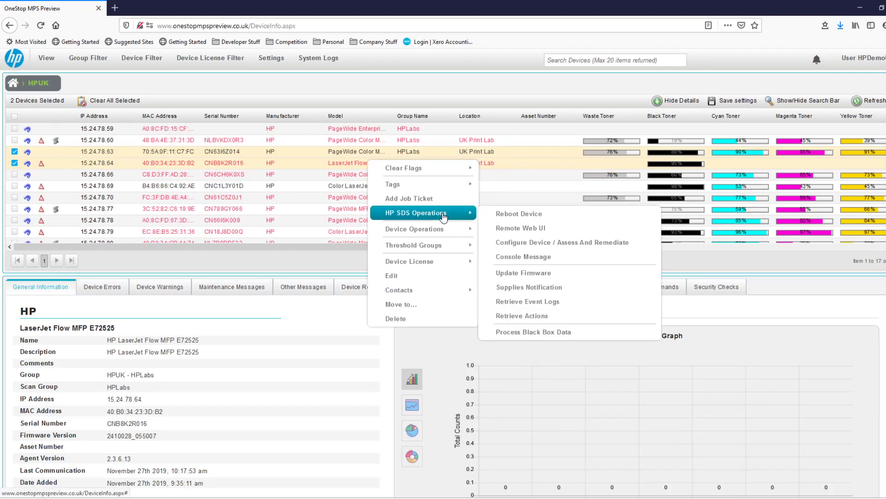
pyautogui.click(510, 275)
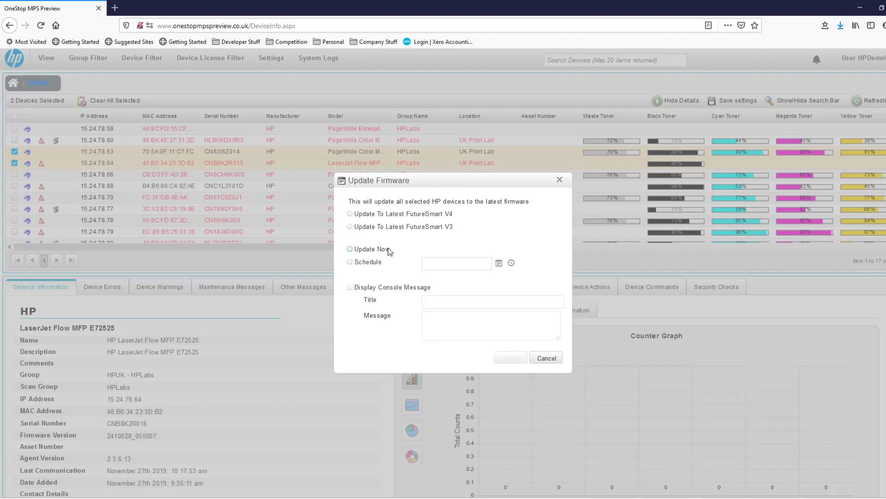
pyautogui.click(540, 361)
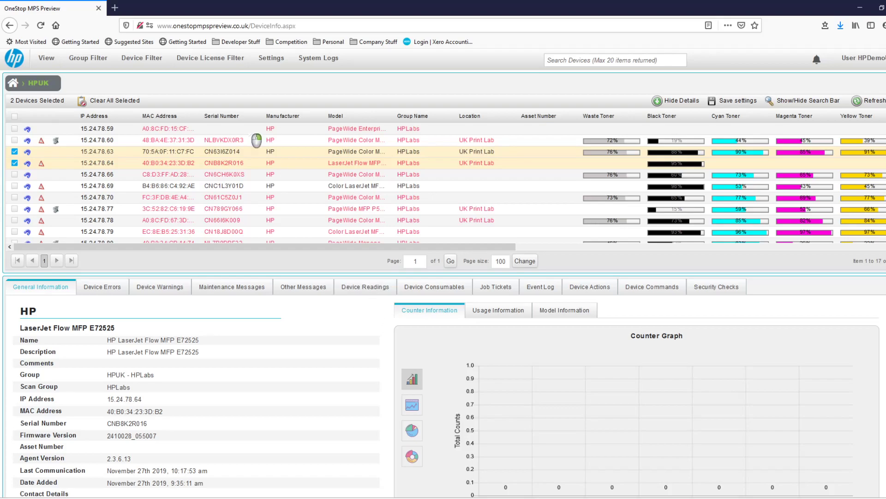
# Filter the device list to HP SDS devices with high-severity actions.
pyautogui.click(142, 58)
pyautogui.moveTo(178, 151)
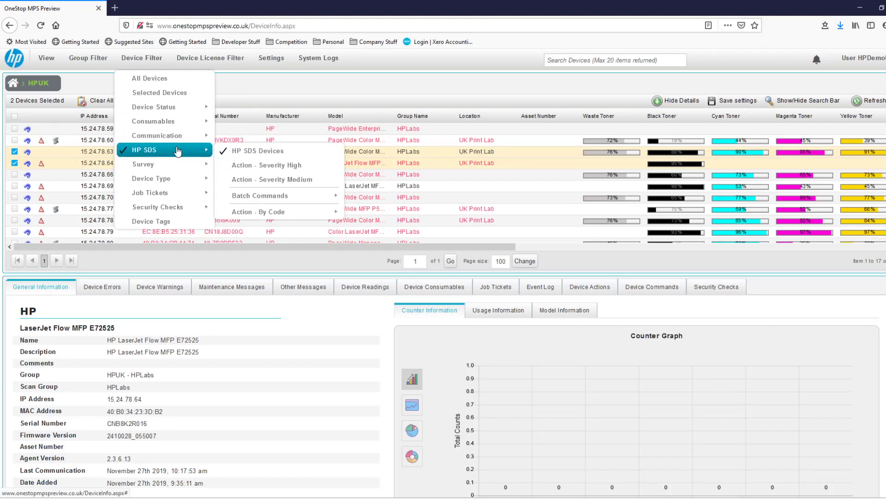
pyautogui.click(269, 171)
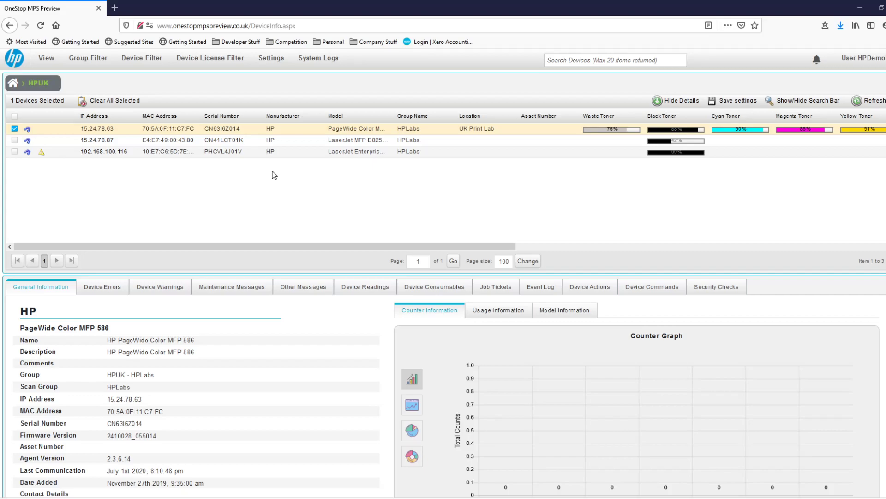
# Show the device actions for the device at 192.168.100.116 and inspect the fuser action's prediction and replacement details.
pyautogui.click(318, 153)
pyautogui.click(590, 286)
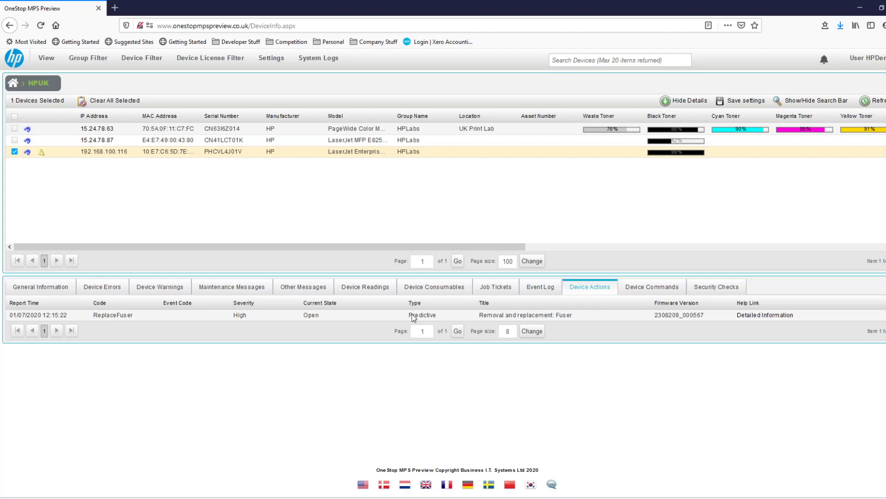
pyautogui.moveTo(417, 319)
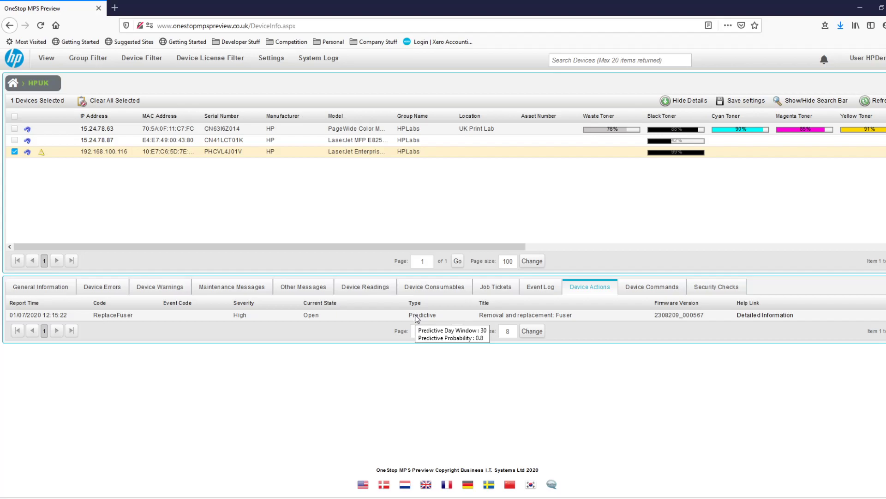
pyautogui.moveTo(509, 320)
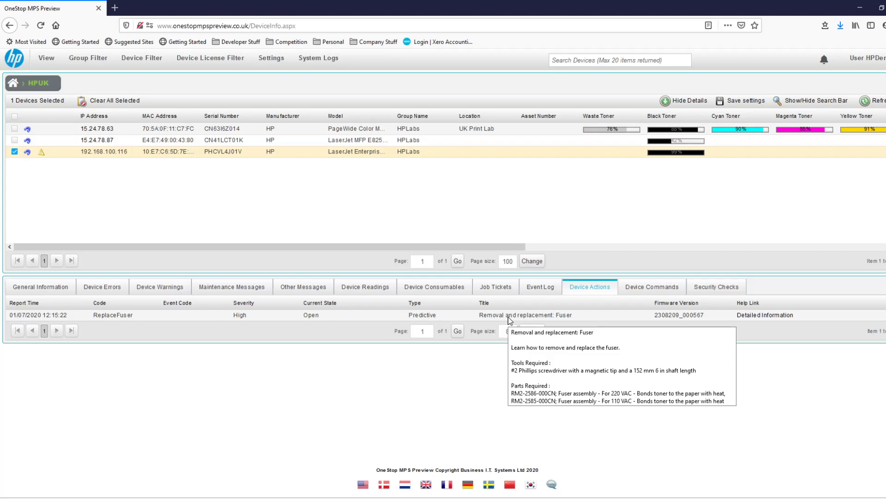
# Open the detailed information for the fuser action and read through the removal and replacement procedure.
pyautogui.click(752, 316)
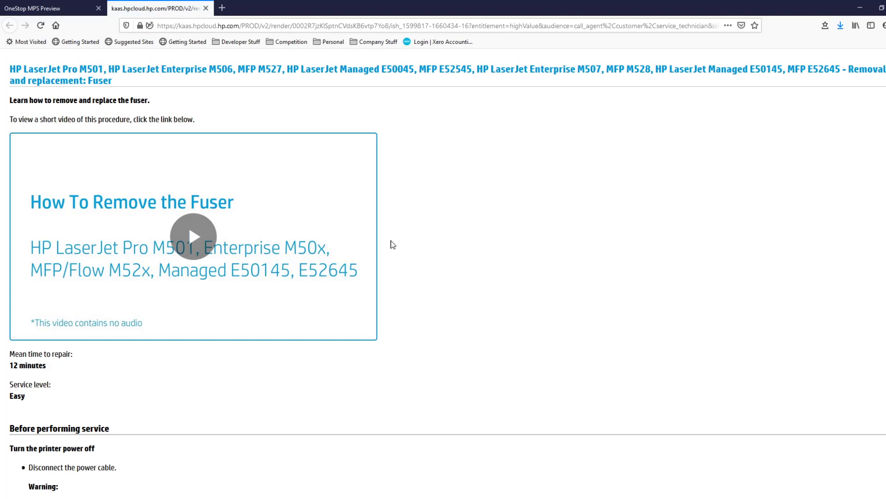
pyautogui.scroll(-1, 393, 245)
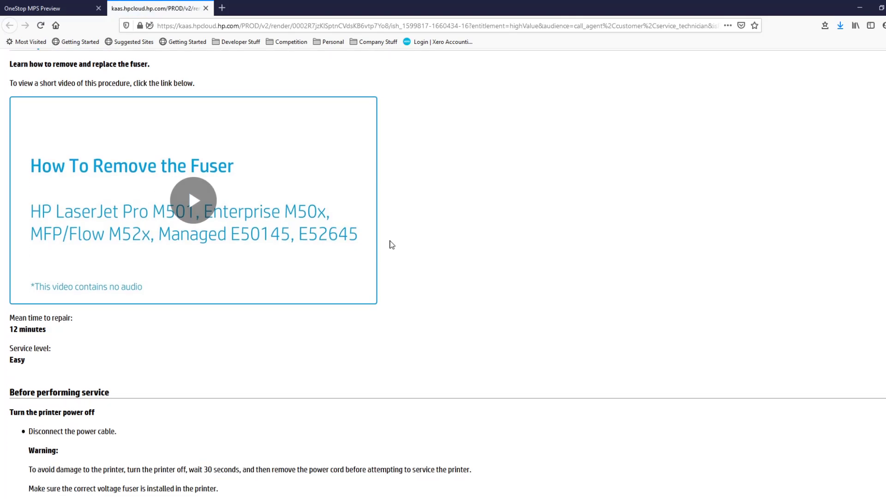
pyautogui.scroll(-3, 392, 245)
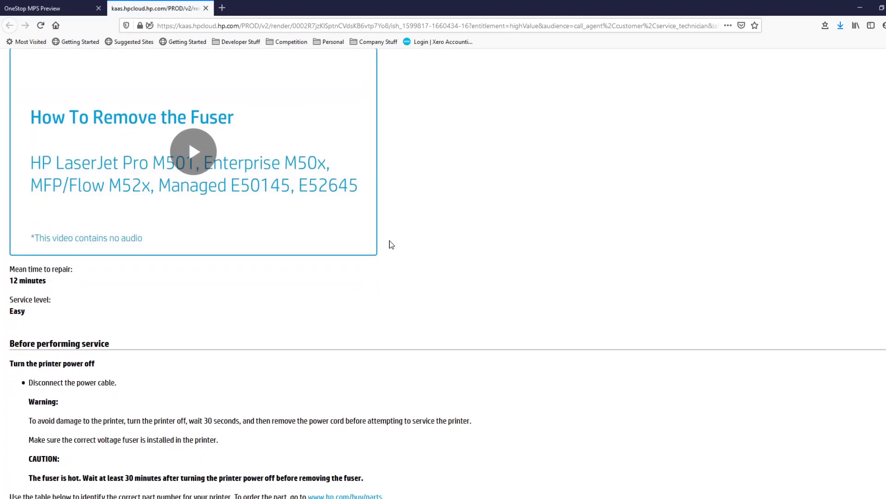
pyautogui.scroll(-7, 392, 245)
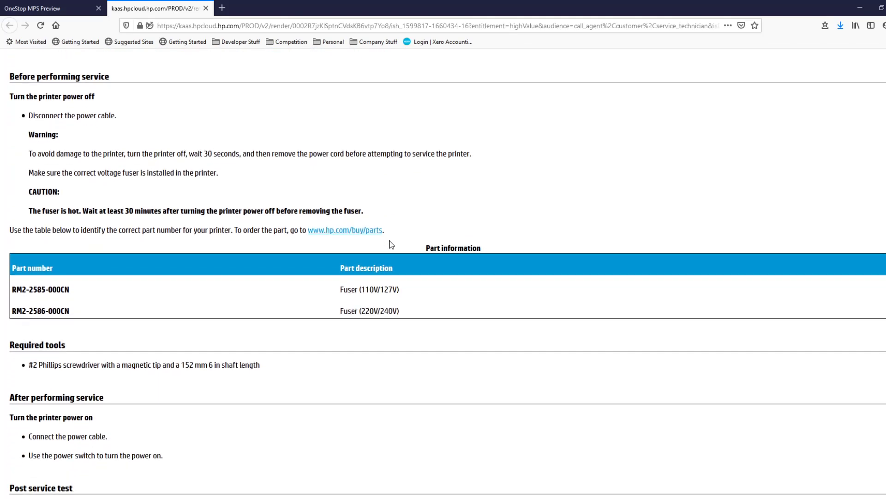
pyautogui.scroll(-9, 392, 245)
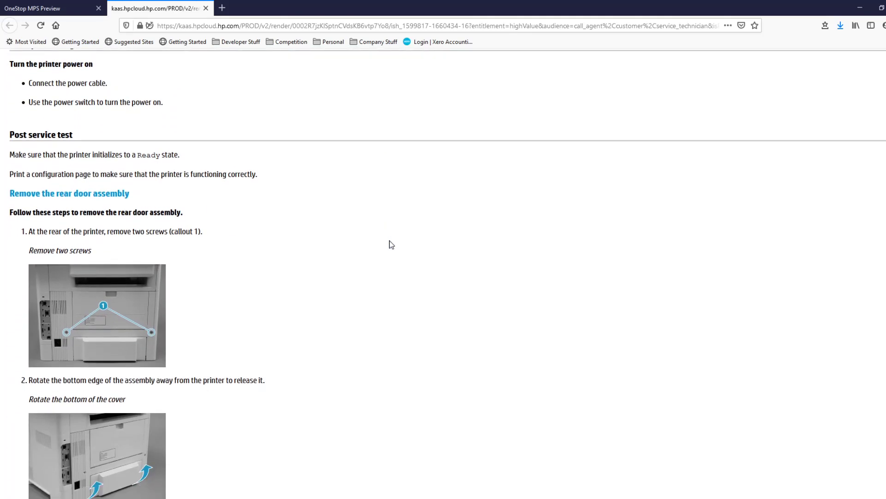
pyautogui.scroll(-12, 392, 245)
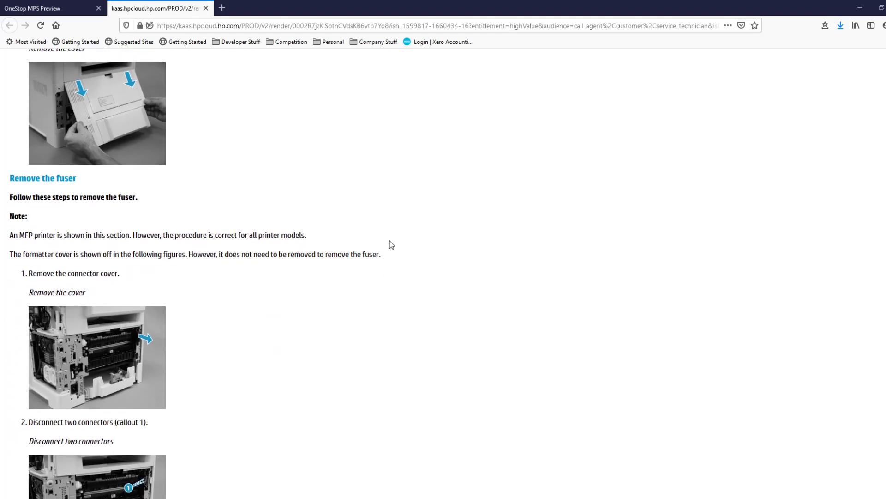
pyautogui.scroll(-5, 392, 244)
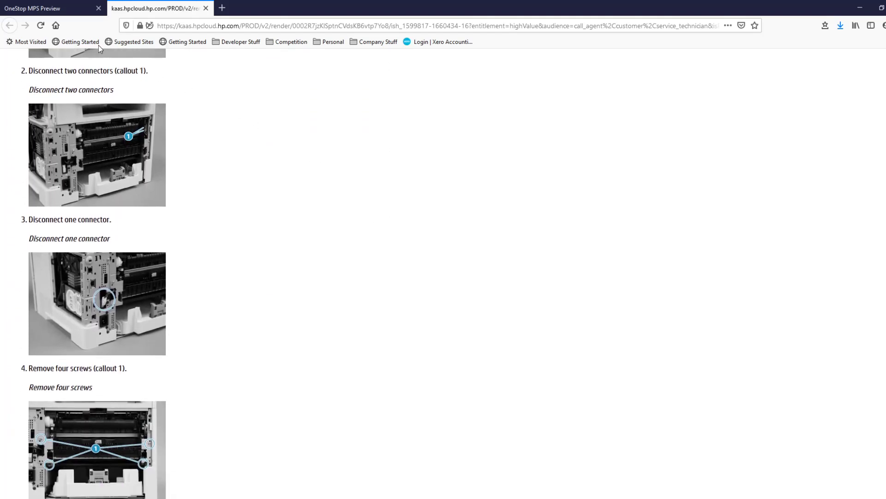
# Return to the OneStop MPS device list and review the HP SDS operations offered for the device at 15.24.78.87.
pyautogui.click(52, 9)
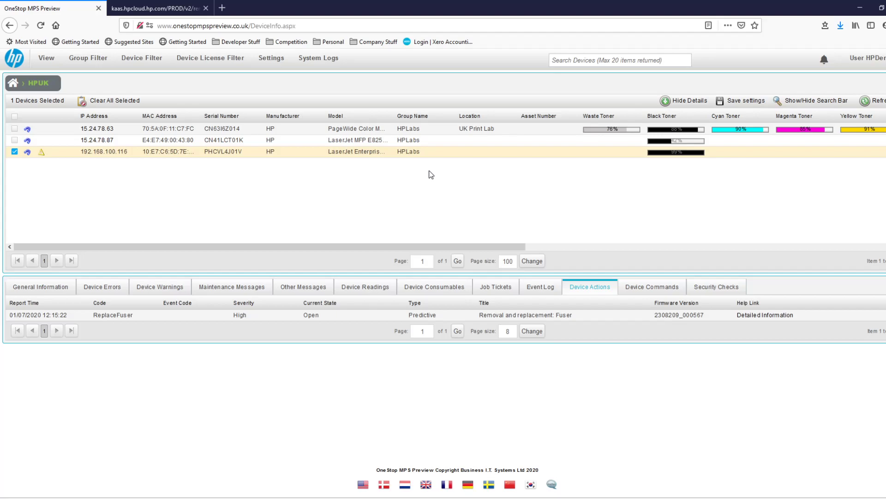
pyautogui.rightClick(436, 142)
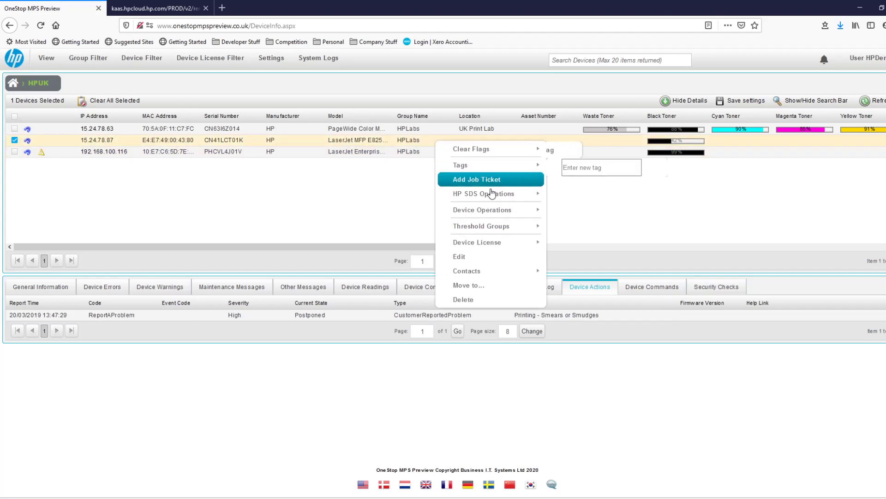
pyautogui.moveTo(503, 195)
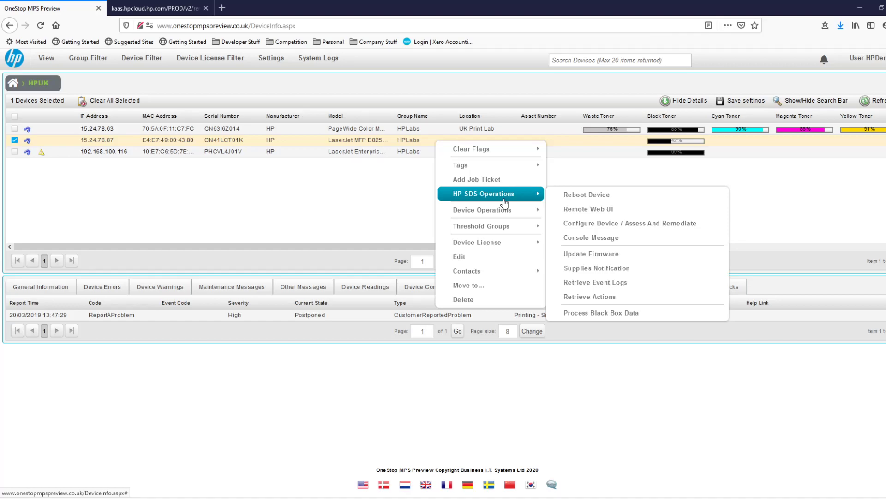
pyautogui.click(355, 196)
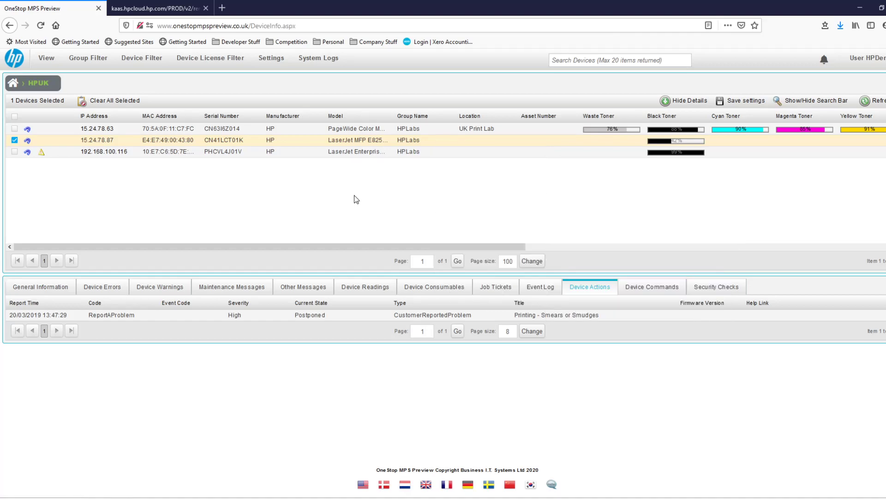